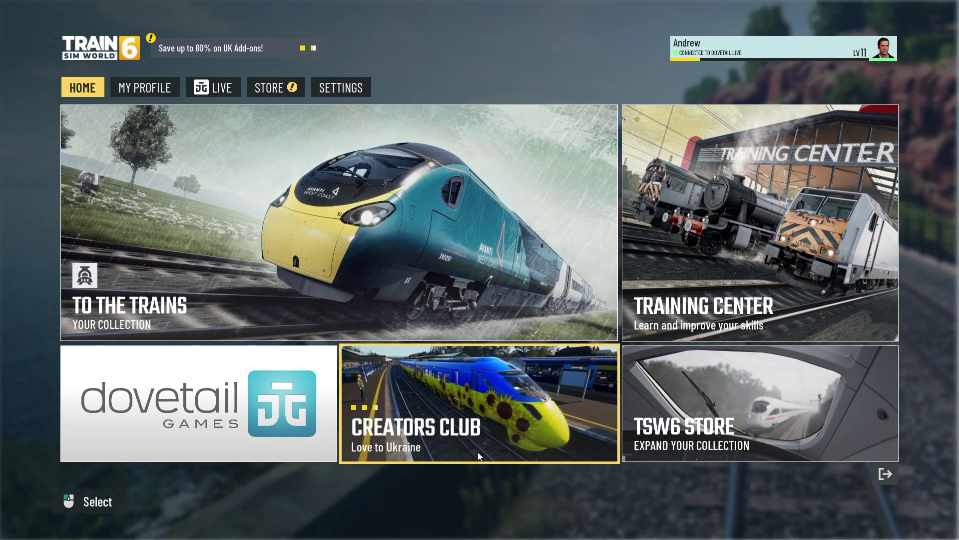
- Open the Scenario Planner from Live, pick the Riviera Line route, and begin a new scenario
key(e)
click(780, 412)
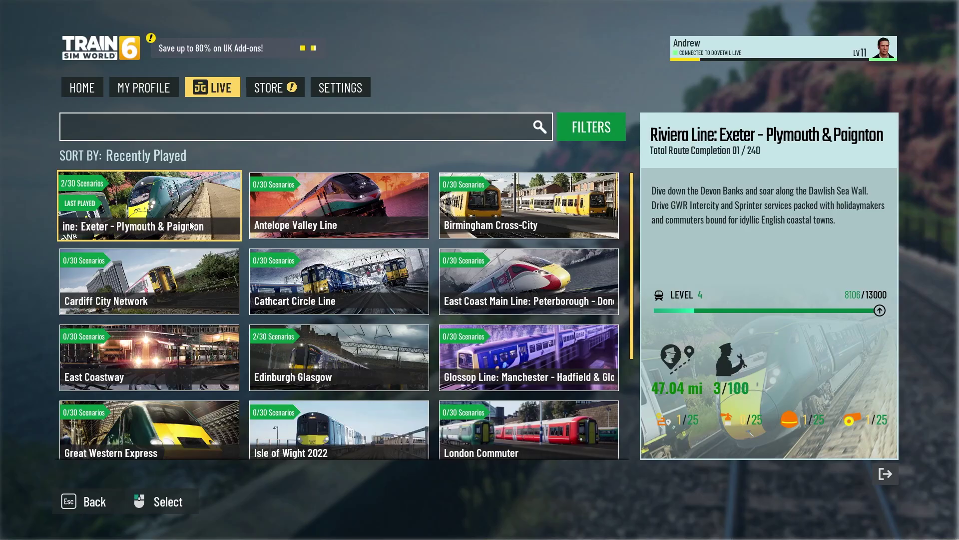
click(216, 208)
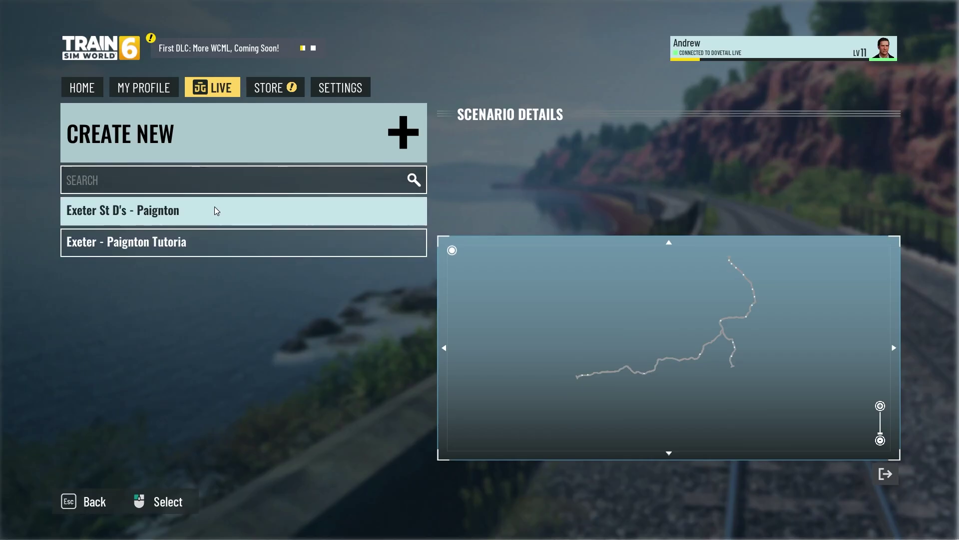
click(207, 153)
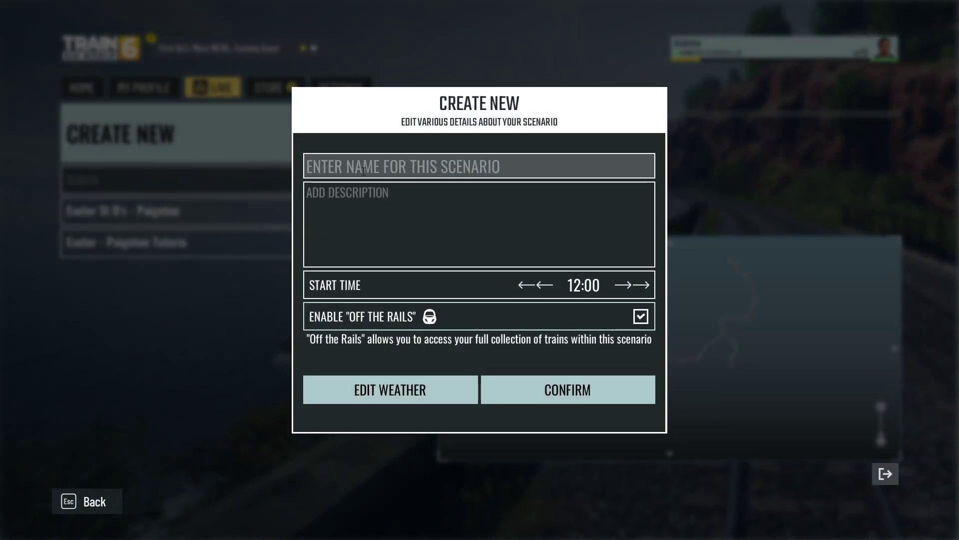
- Name the scenario 'Exeter to Paignton Three' and copy that name into the description
text(Exete)
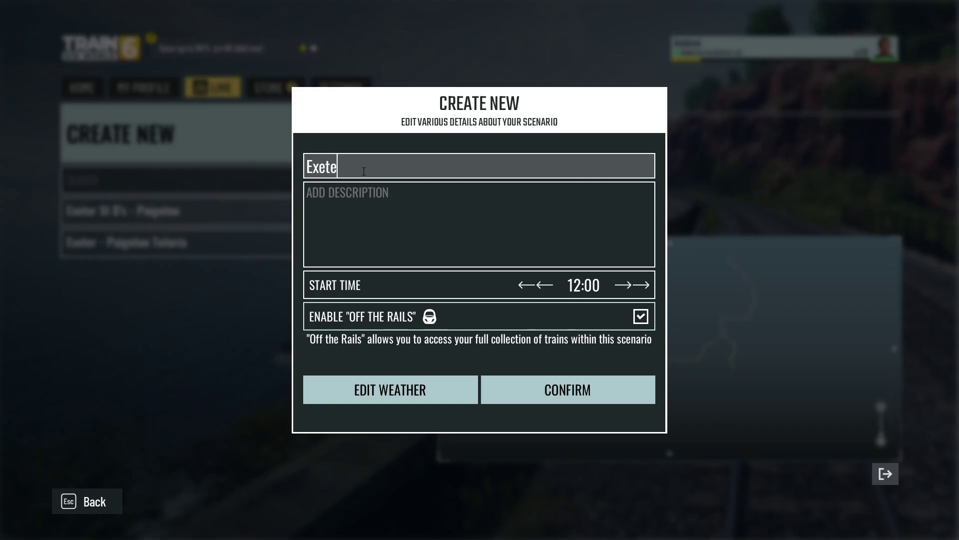
text(r to Paignton)
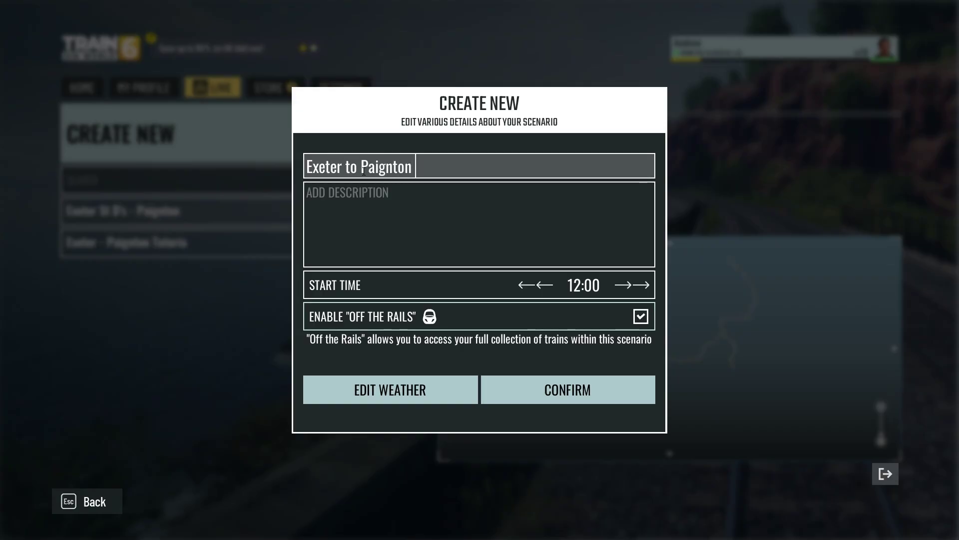
text( Three)
click(470, 208)
click(480, 169)
key(ctrl+a)
key(ctrl+c)
click(413, 190)
key(ctrl+v)
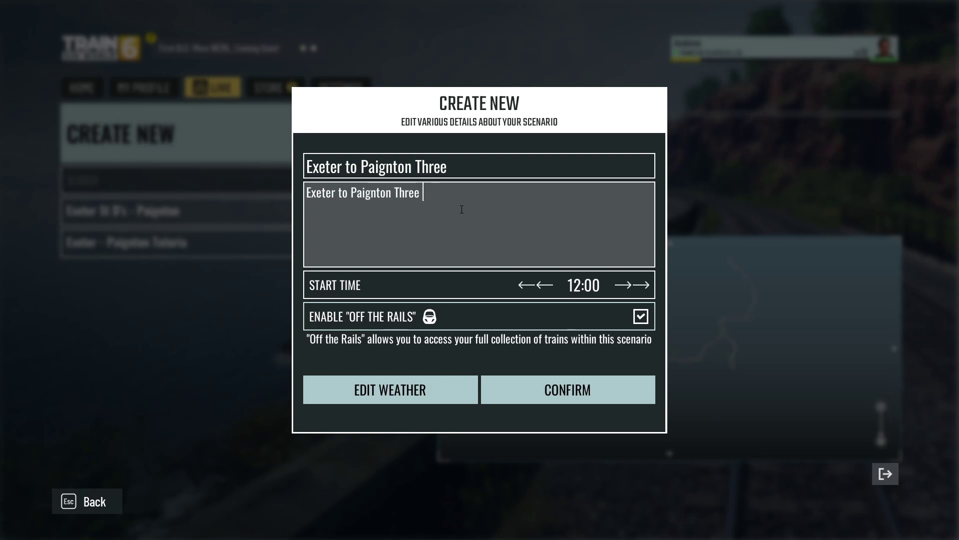
text(-)
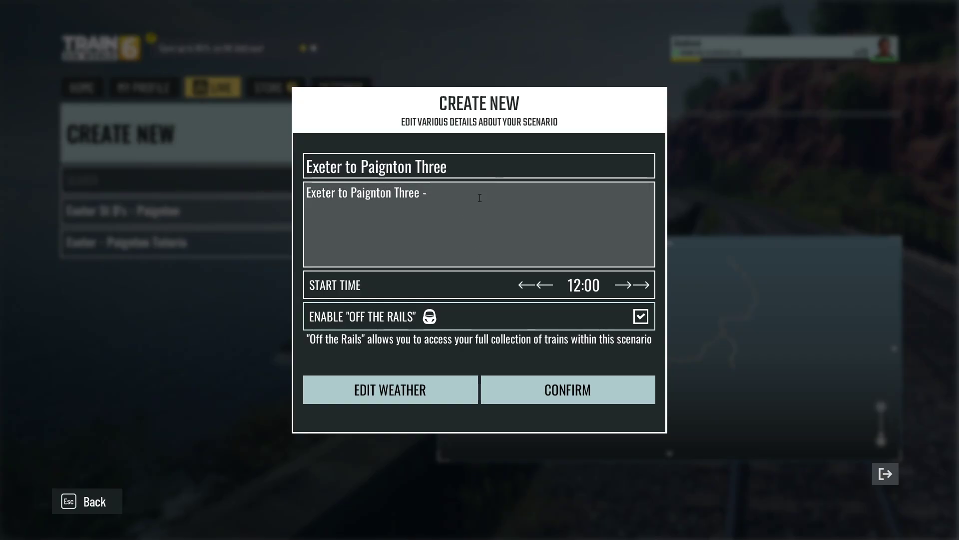
key(BackSpace)
key(BackSpace)
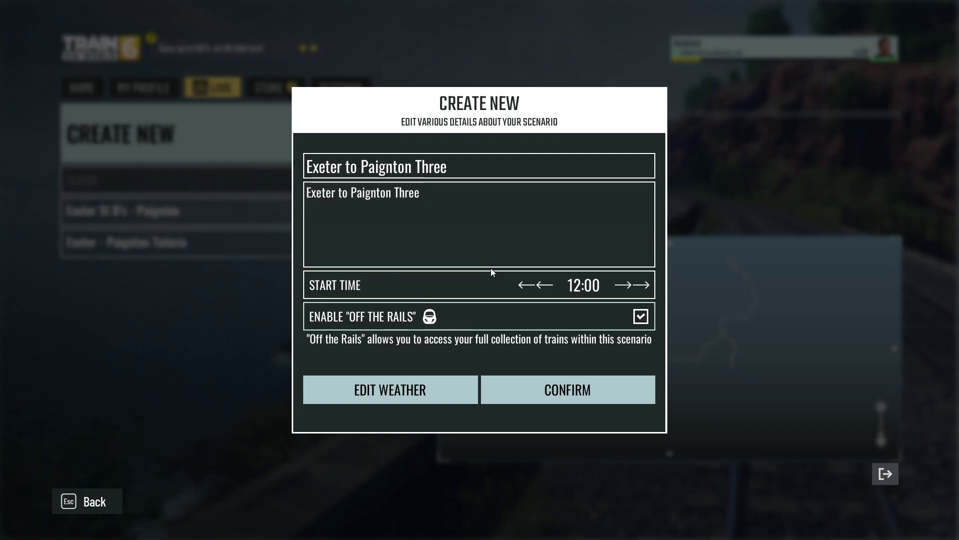
- Move the scenario start time earlier to 07:00
click(524, 287)
click(524, 287)
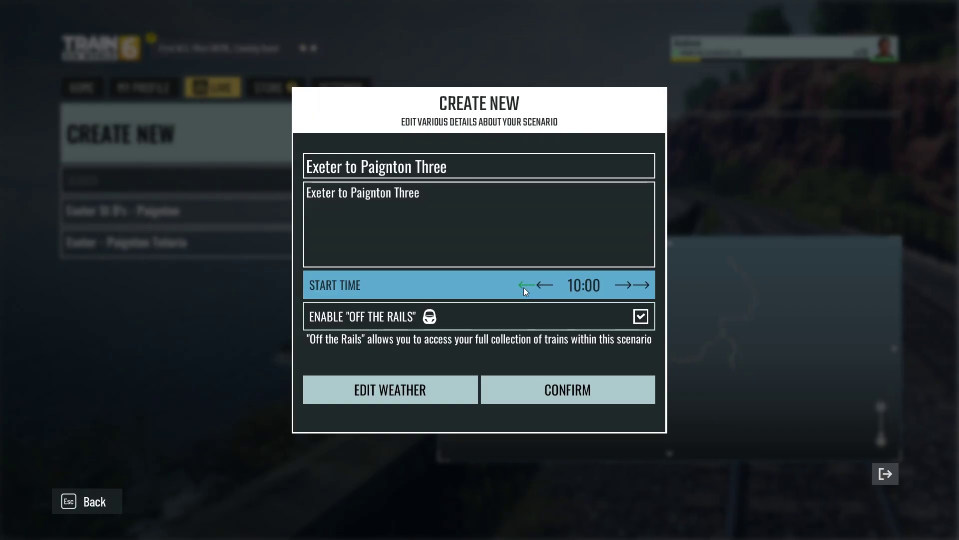
click(524, 287)
click(524, 287)
click(523, 287)
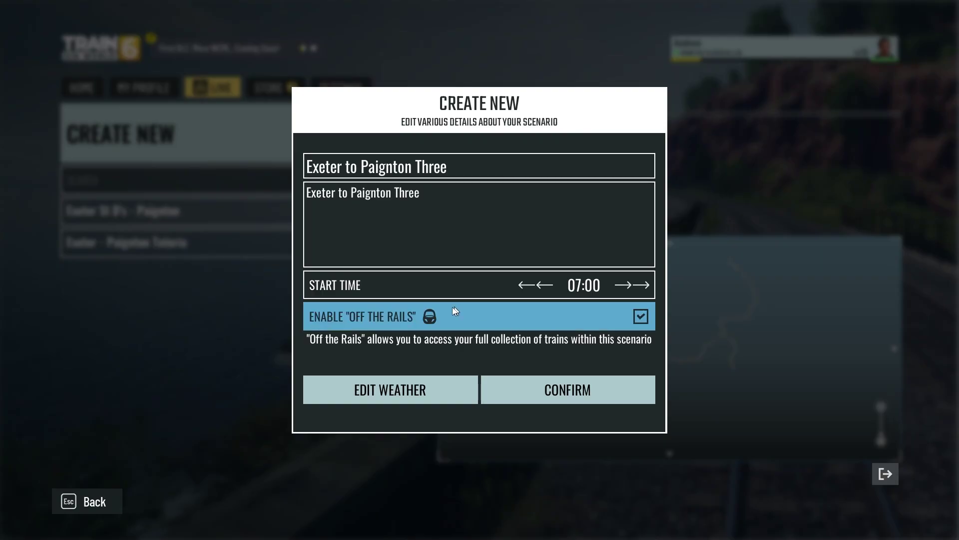
click(389, 389)
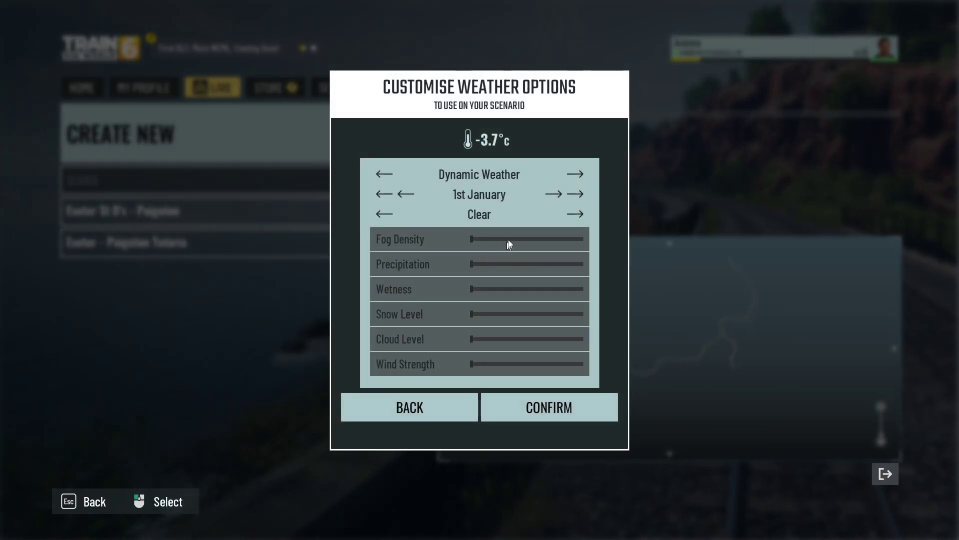
- Set the date to 1st April with Misty weather, then confirm and create the scenario
click(581, 197)
click(581, 198)
click(580, 198)
click(583, 216)
click(584, 215)
click(582, 215)
click(583, 214)
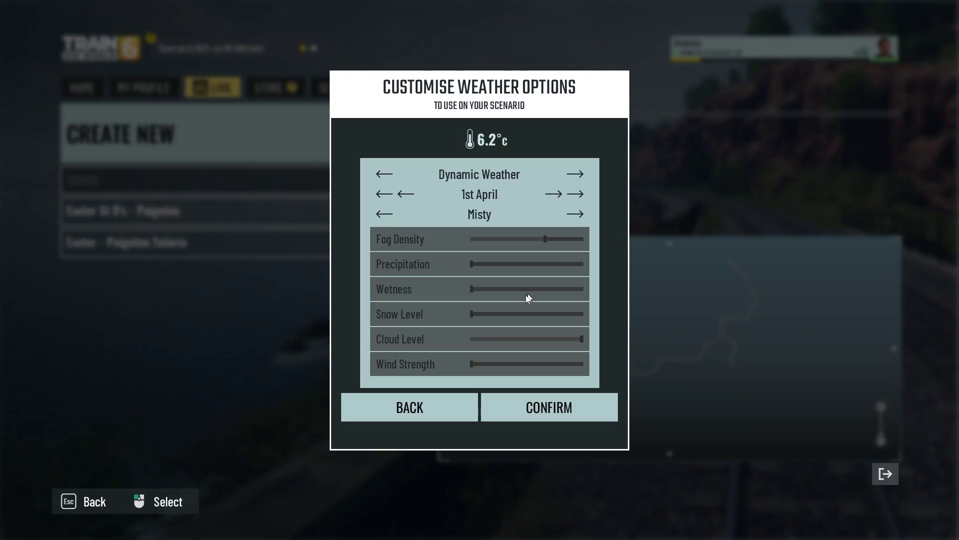
click(535, 402)
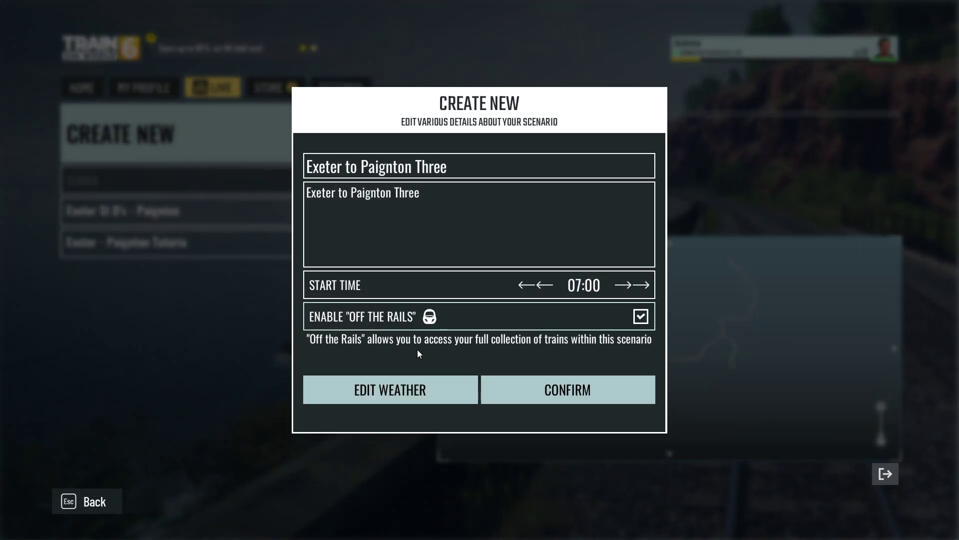
click(534, 385)
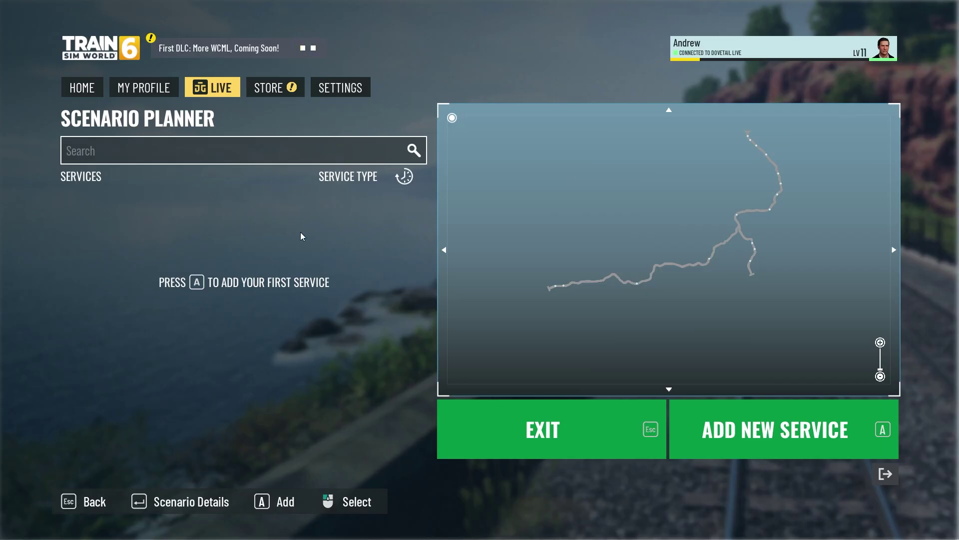
- Add a new service named 'EXE - PGN' starting at 07:05
click(749, 428)
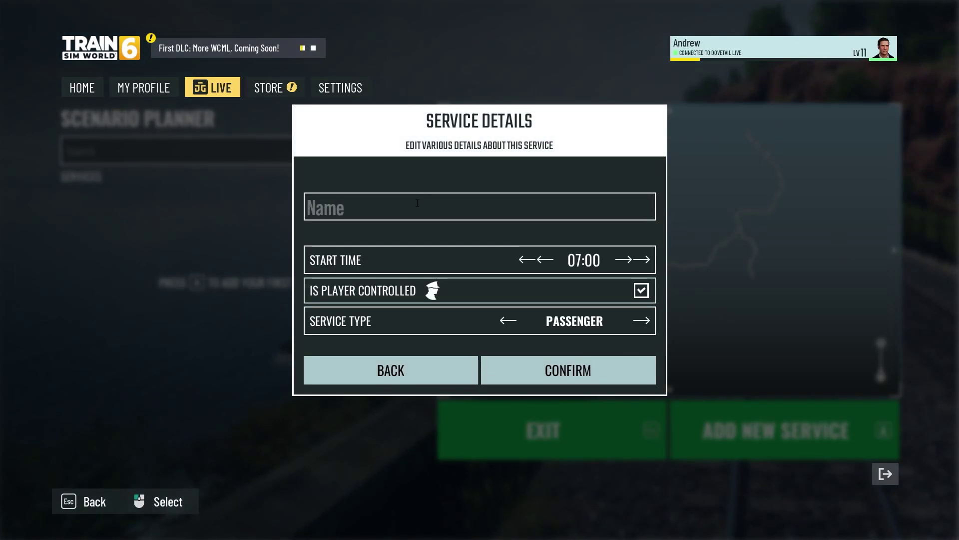
text(E)
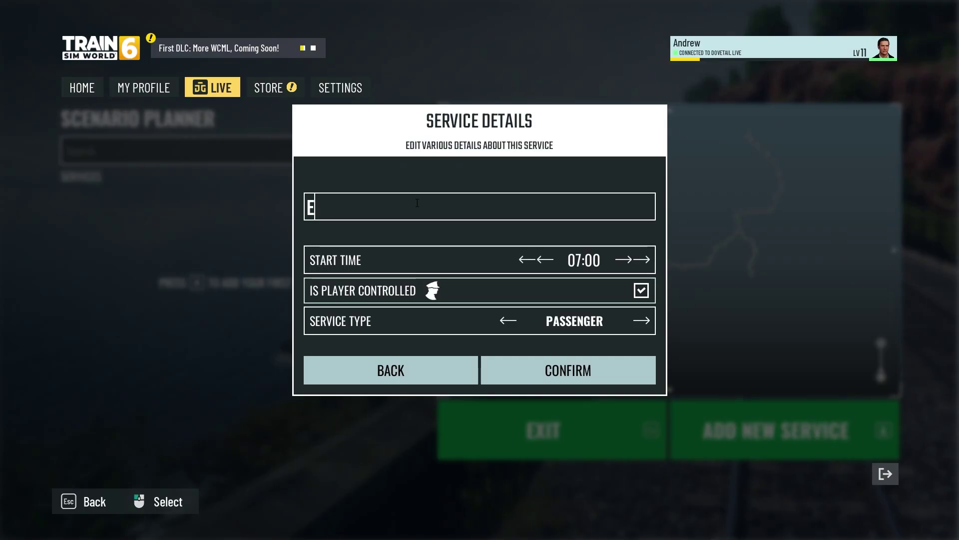
text(XE - PGN)
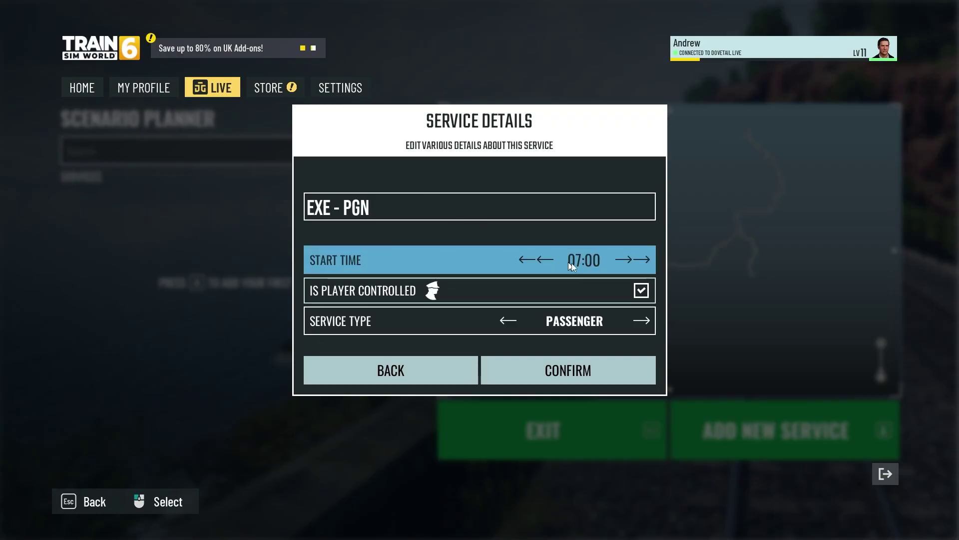
click(631, 260)
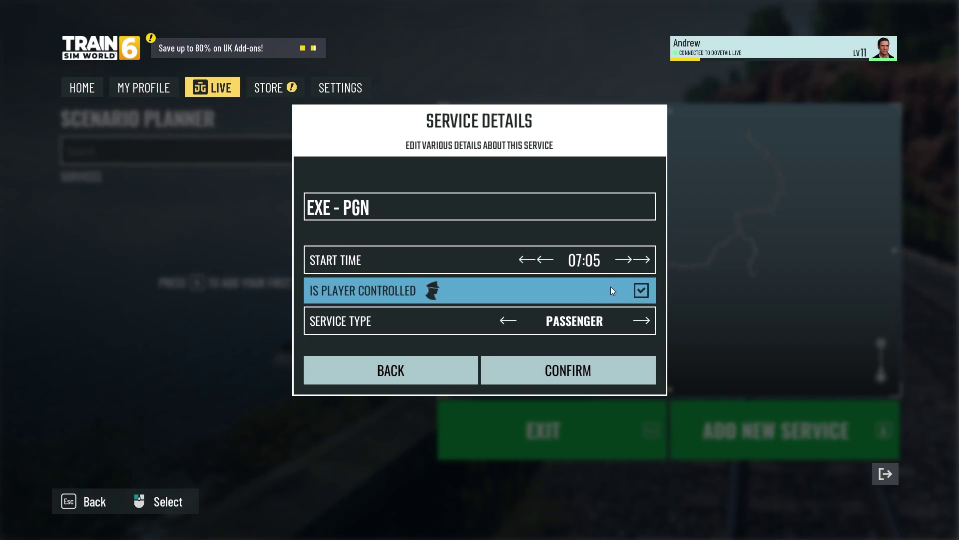
- Confirm the service details and give EXE - PGN the TfW 2x Car Class 153 [Loaded] formation
click(578, 369)
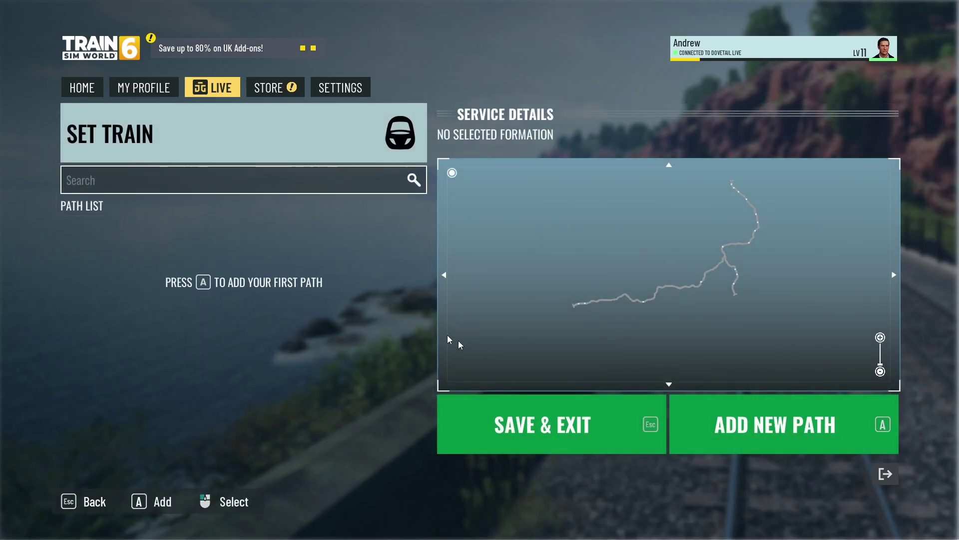
click(288, 150)
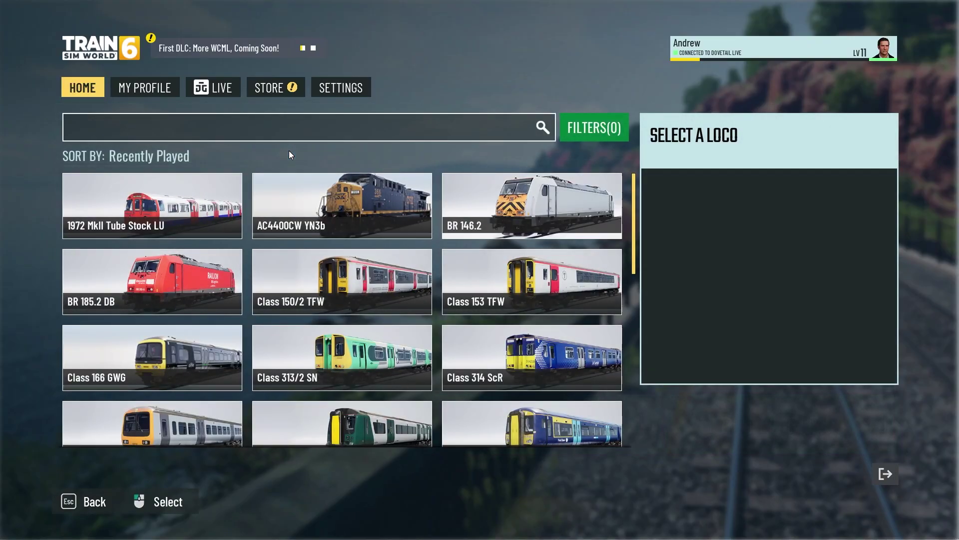
click(534, 313)
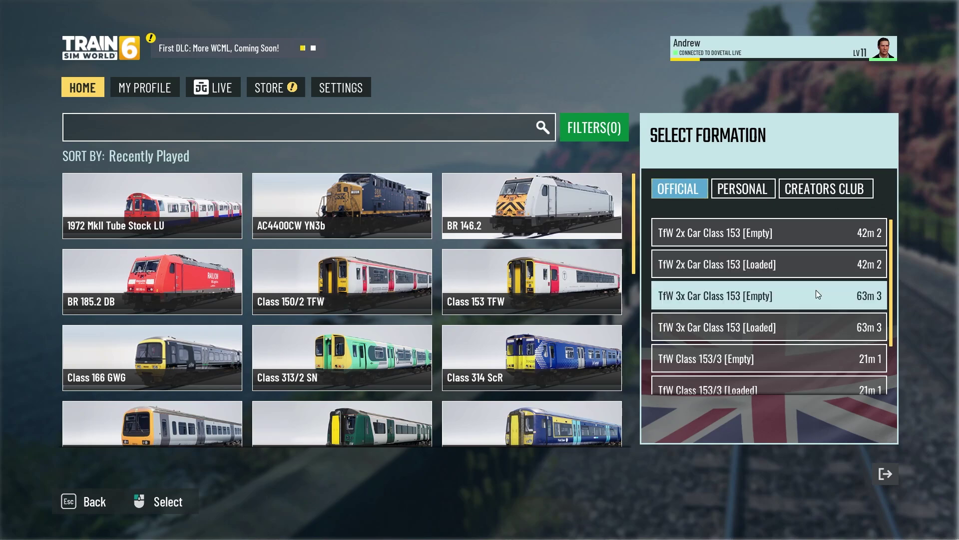
scroll(816, 290, down, 3)
scroll(816, 291, up, 3)
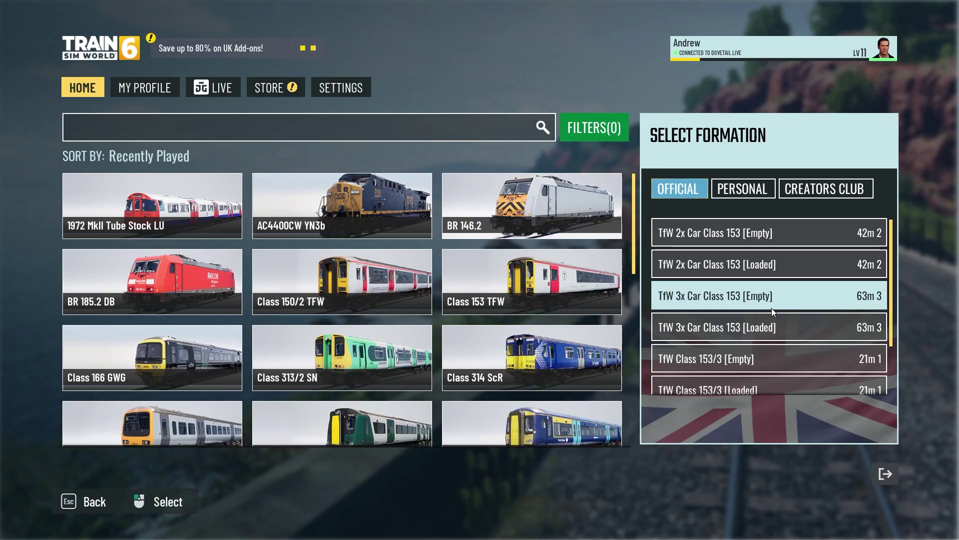
click(738, 270)
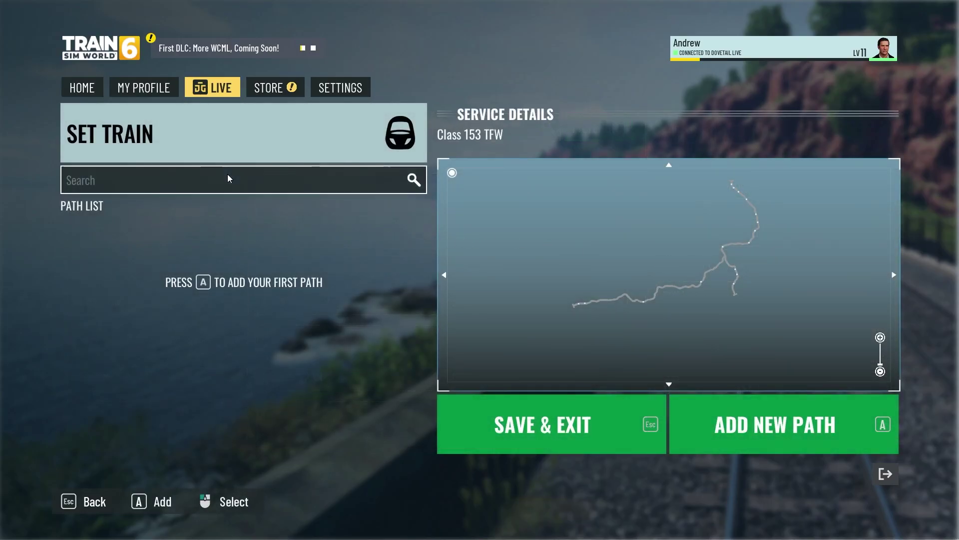